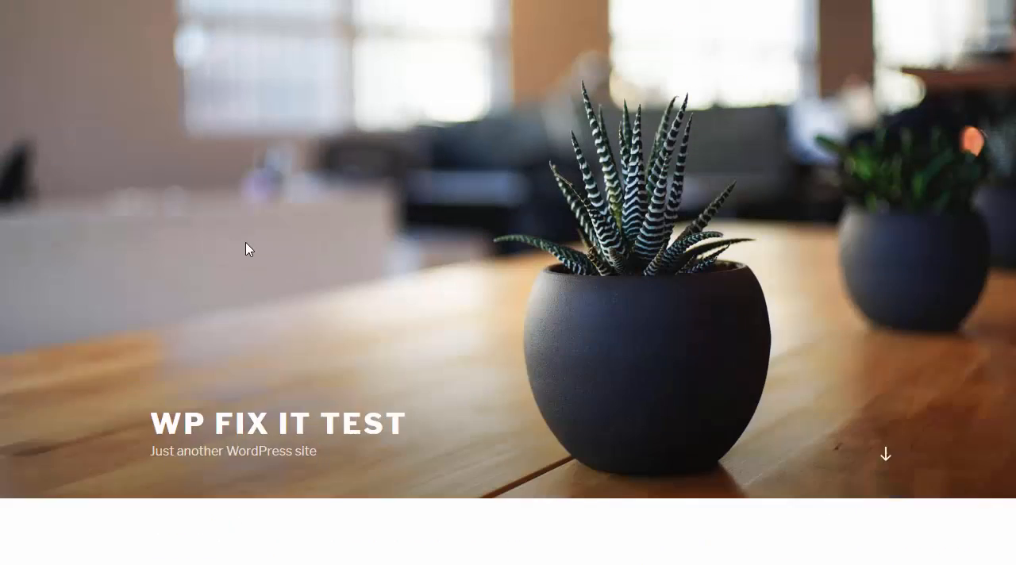
- Open the site's WordPress login page and try to log in with the username and account password
scroll(384, 199, "down", 10)
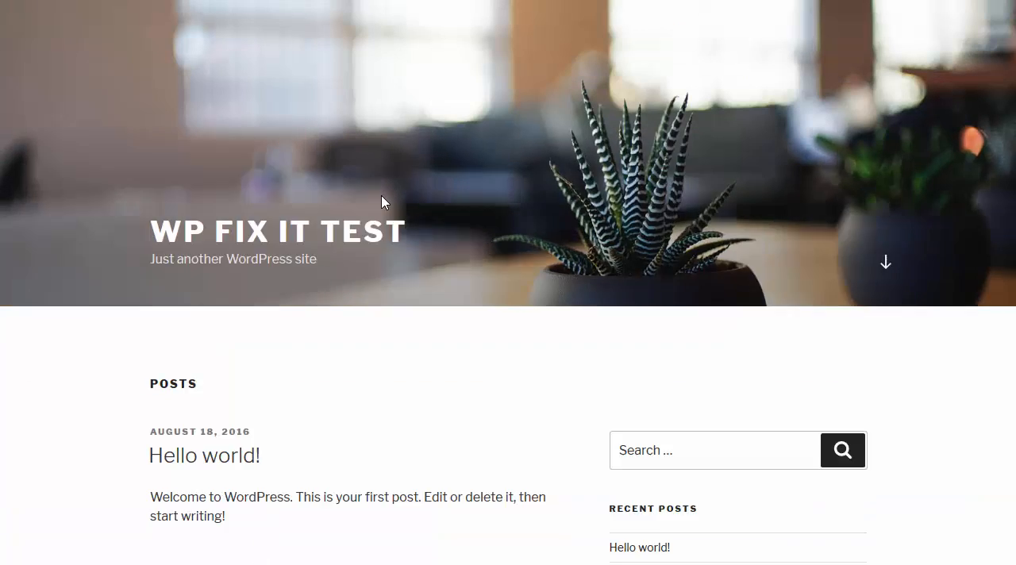
left_click(615, 369)
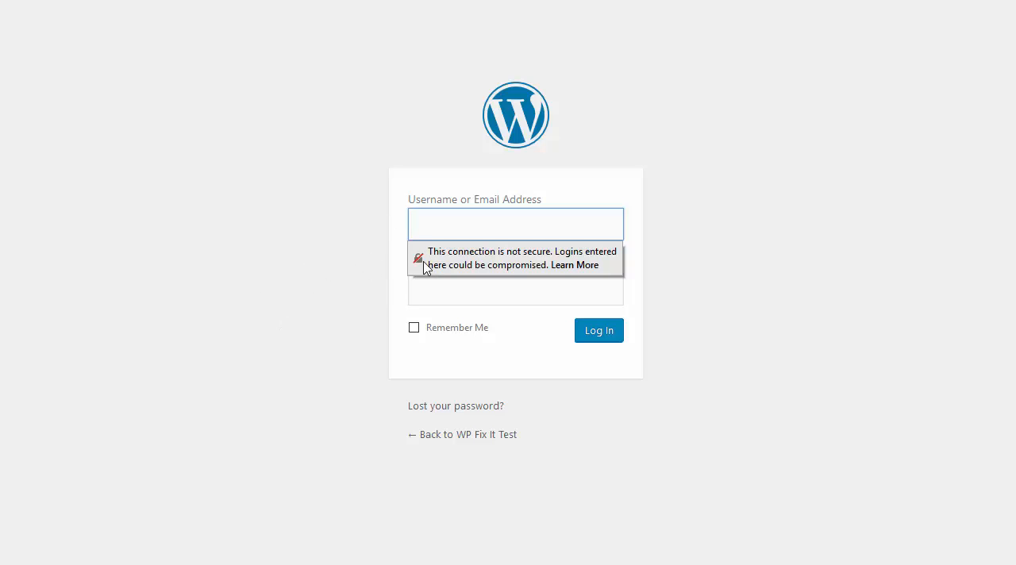
left_click(434, 226)
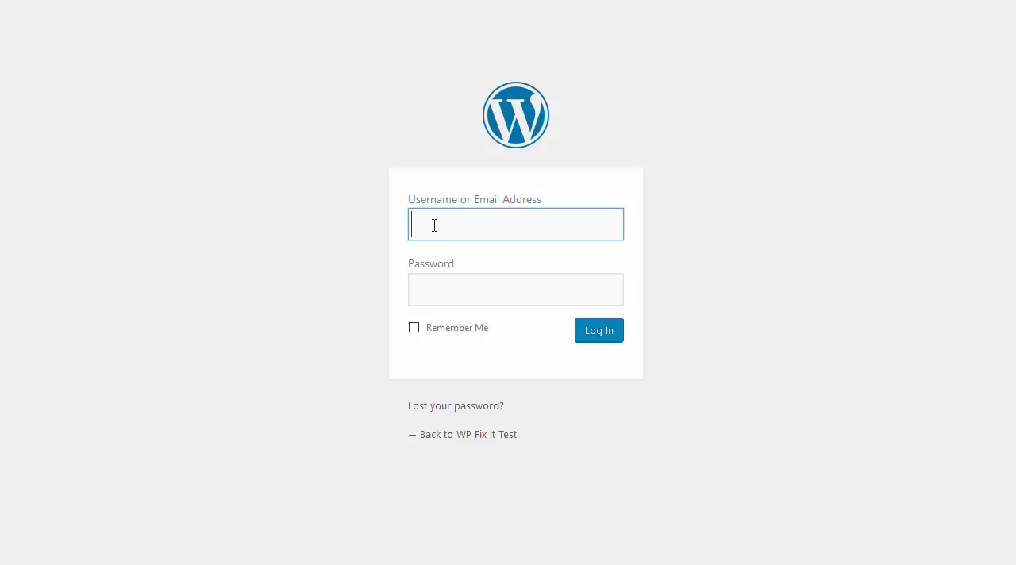
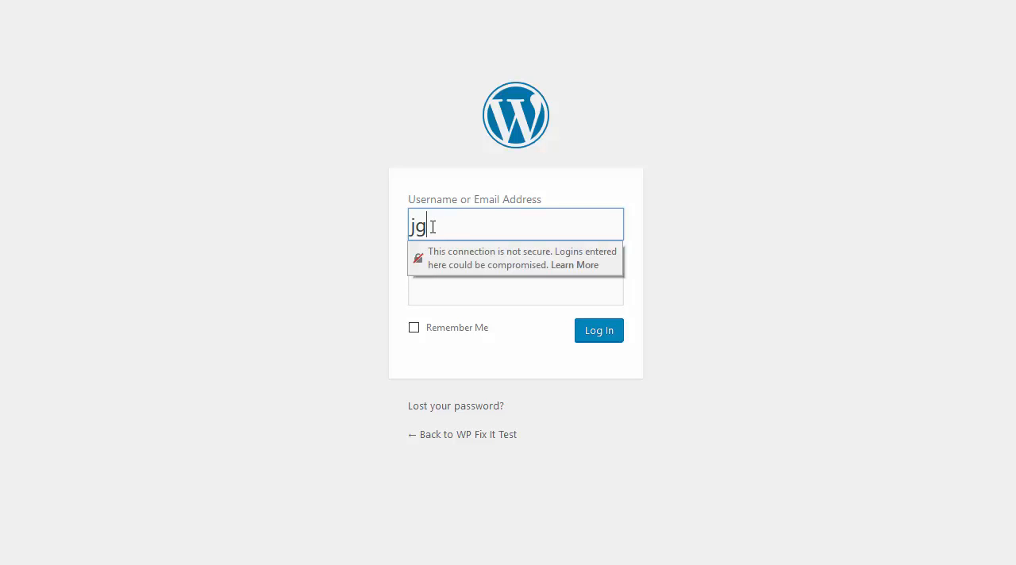
key("Tab")
type("●●●●●")
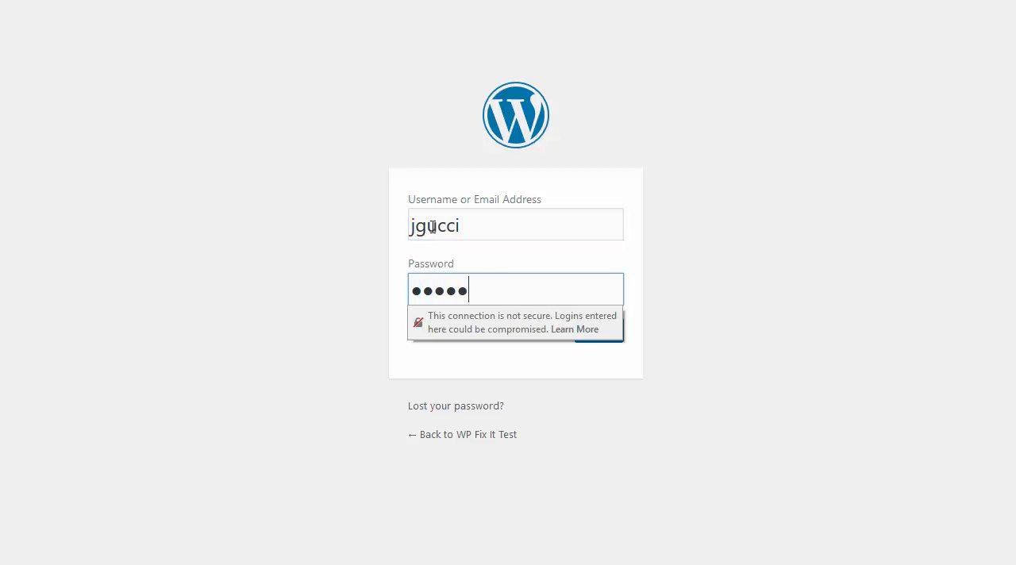
key("Return")
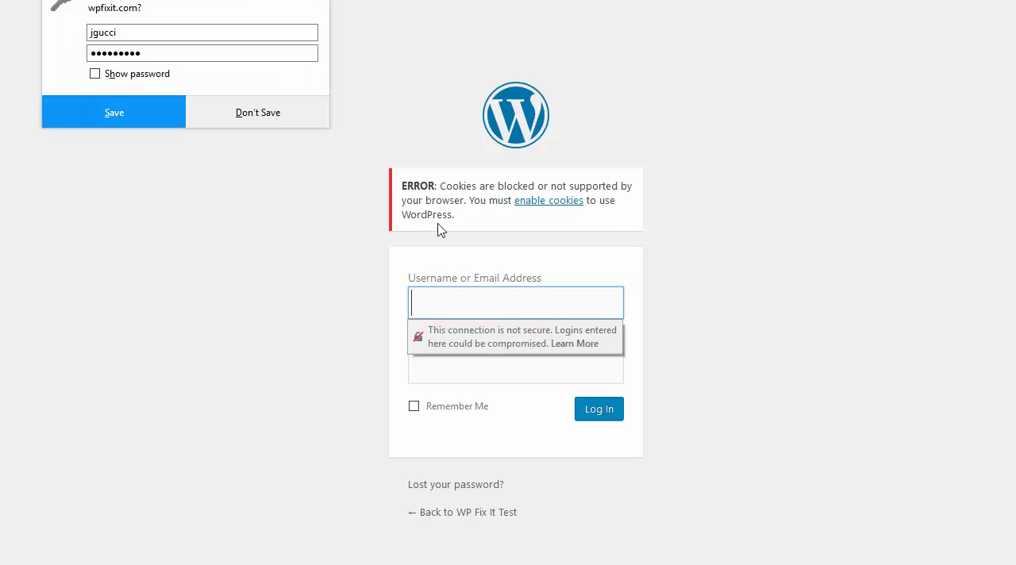
- Log in to the WordPress dashboard by entering the username and account password again, and dismiss the browser's save-password prompt
left_click(455, 314)
key("Tab")
type("●●●●●●")
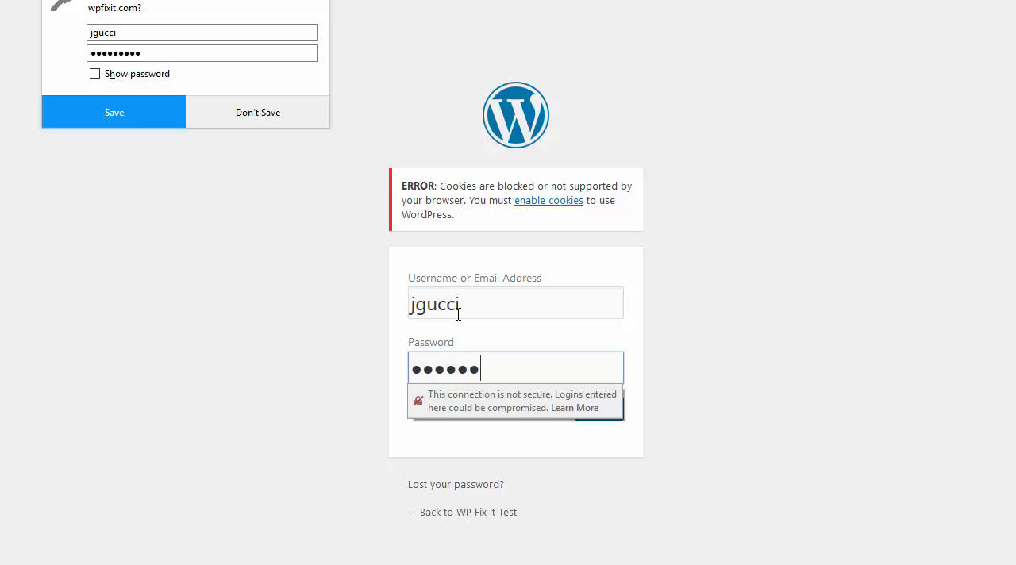
type("●")
key("Return")
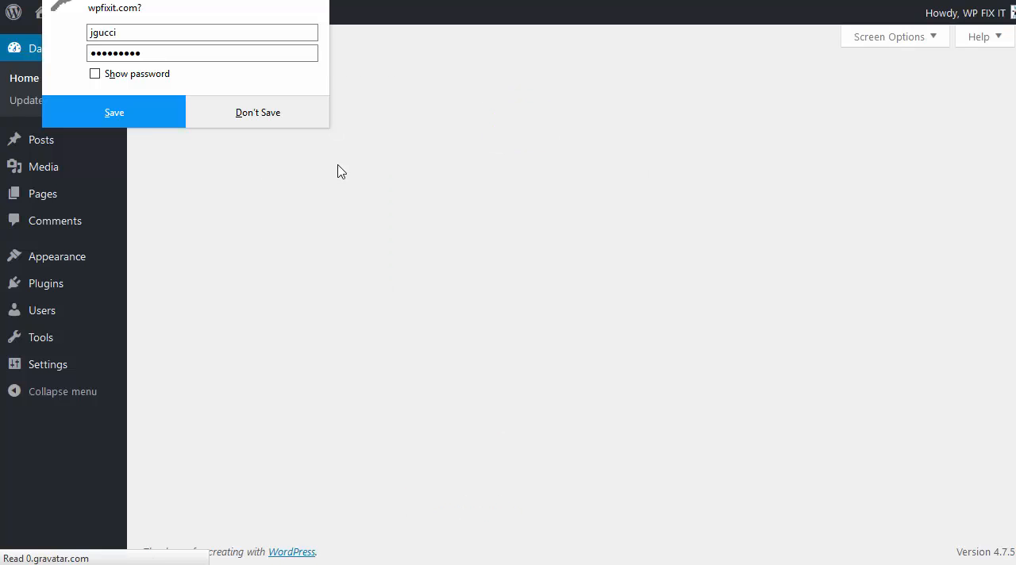
left_click(461, 262)
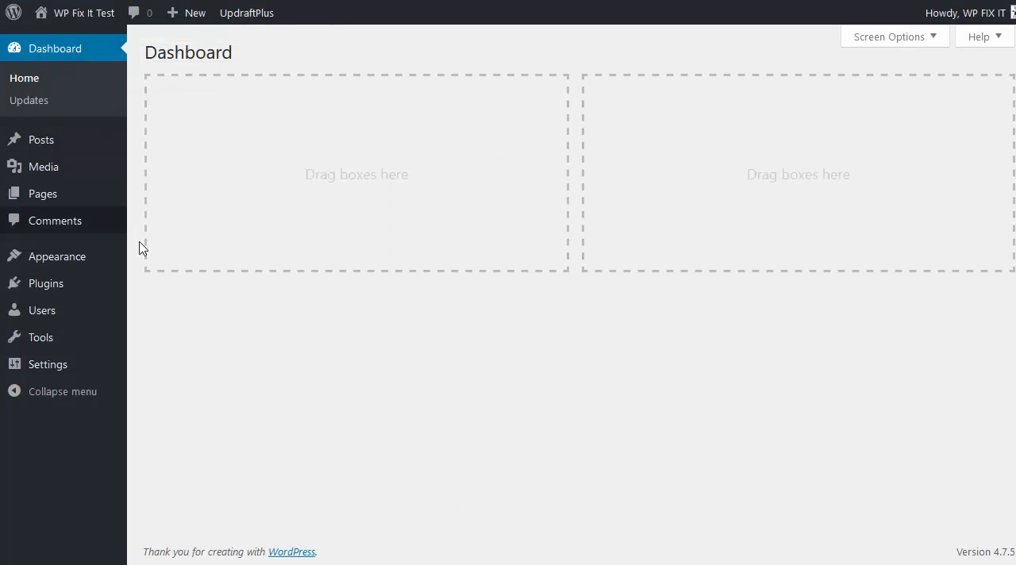
- Search the plugins to add for "really simple ssl", then install and activate the Really Simple SSL plugin
mouse_move(99, 283)
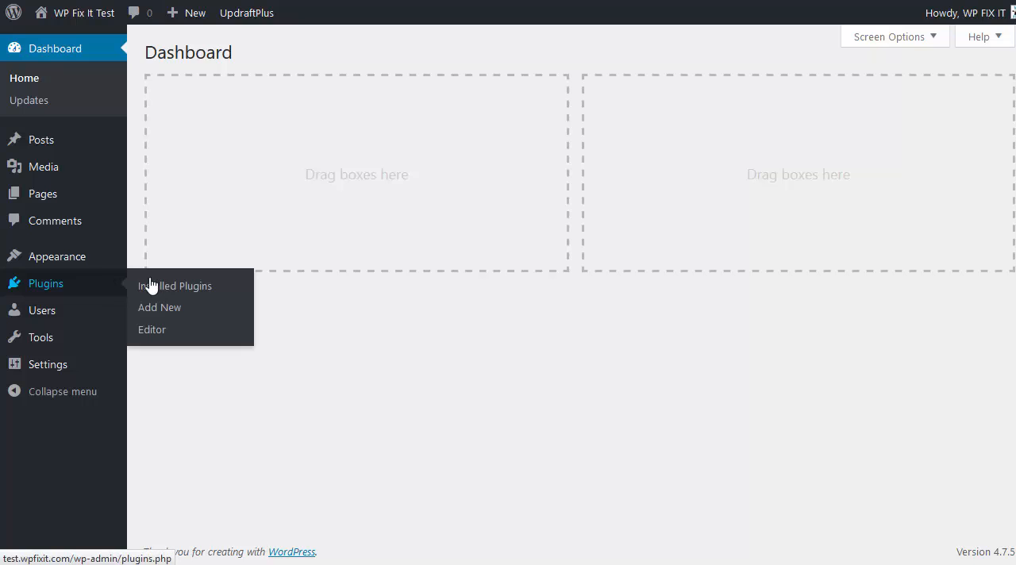
left_click(220, 315)
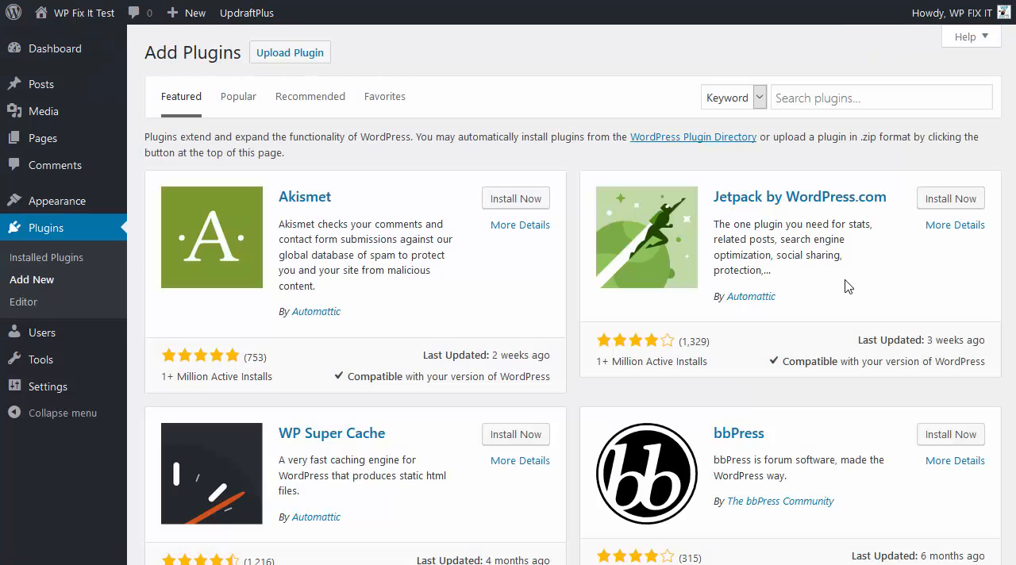
left_click(860, 89)
type("rea")
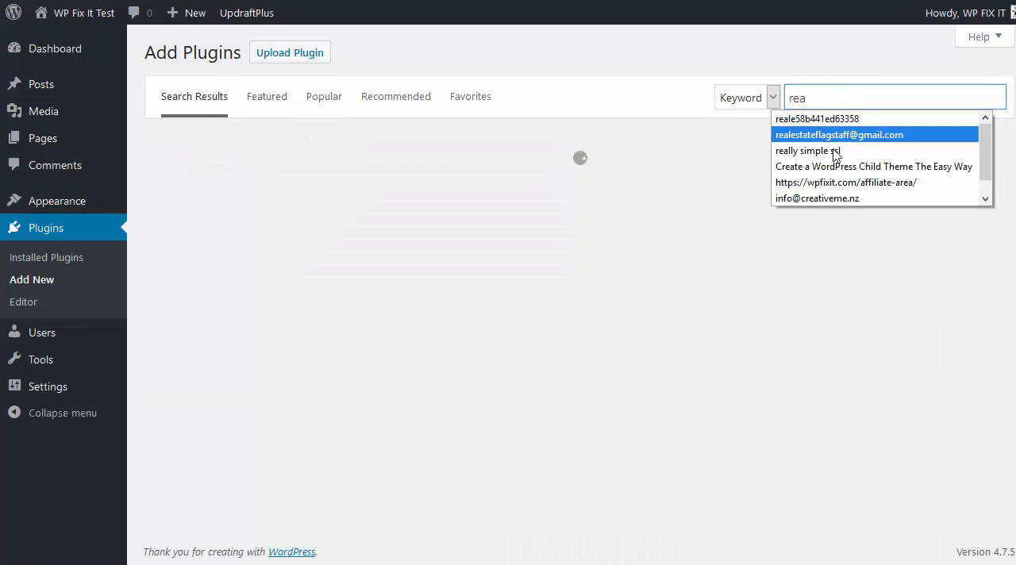
left_click(832, 153)
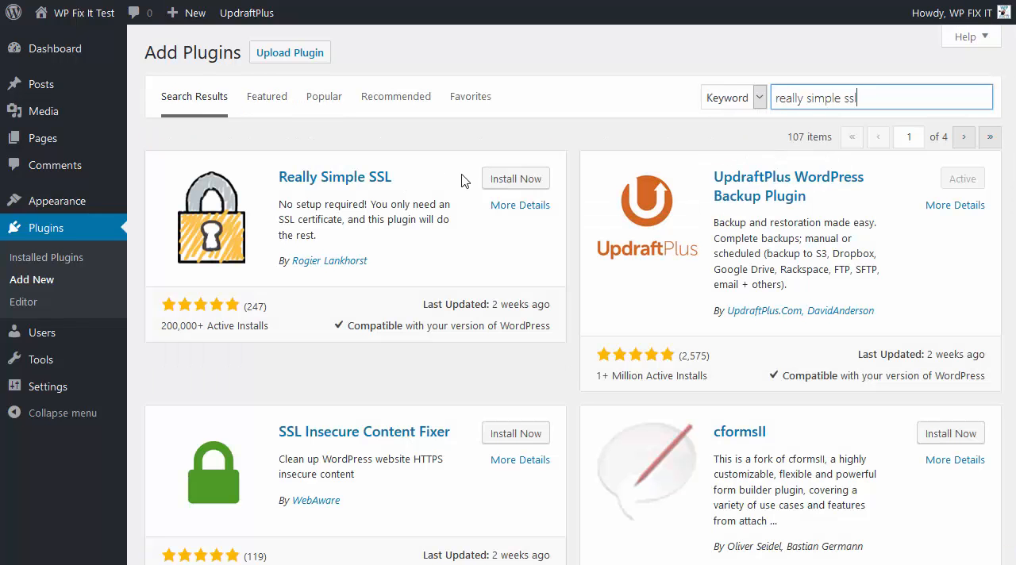
left_click(505, 181)
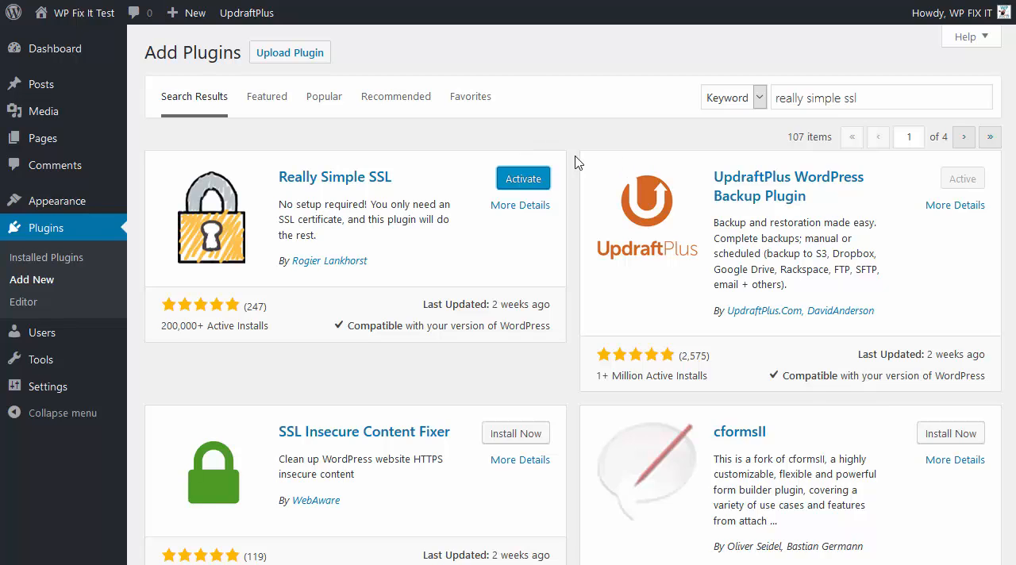
left_click(523, 179)
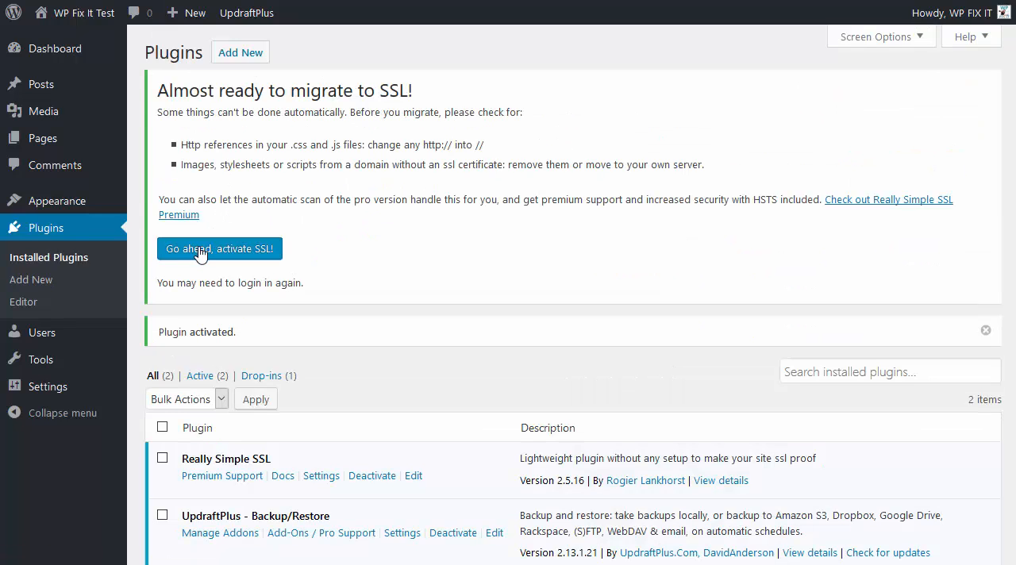
- Review the SSL migration notes, activate SSL for the site, and dismiss the resulting notice
left_click_drag(308, 221, 160, 95)
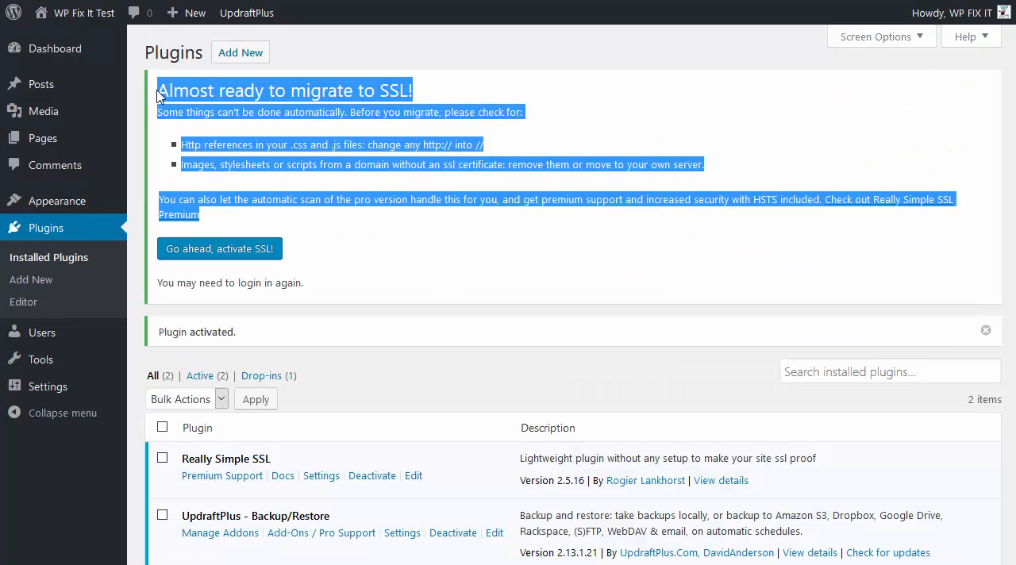
left_click(336, 178)
left_click(210, 254)
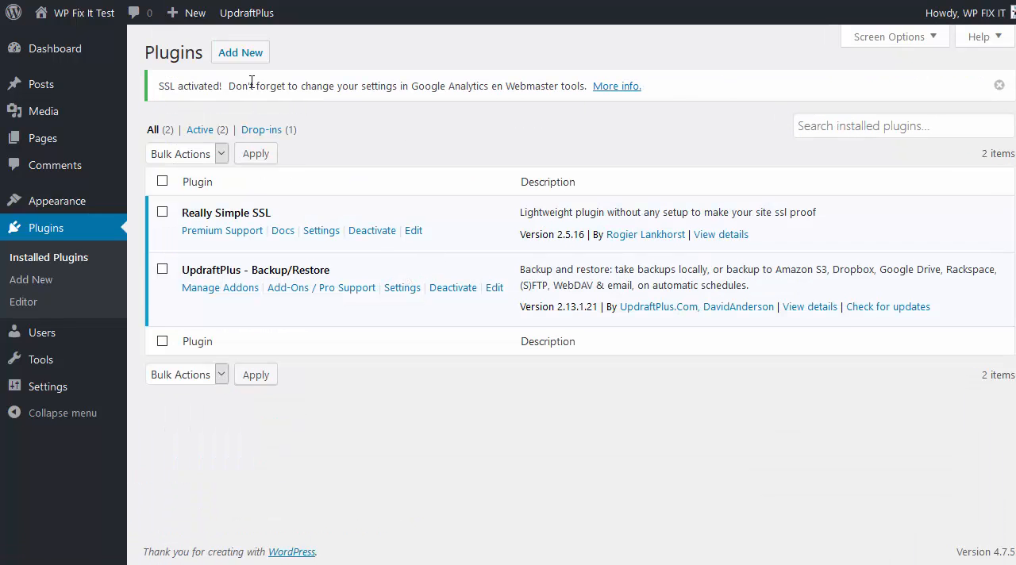
left_click_drag(163, 86, 426, 101)
left_click(424, 123)
left_click(998, 85)
- Open the SSL settings, logging in again with the prefilled credentials, and review the detected setup
mouse_move(65, 391)
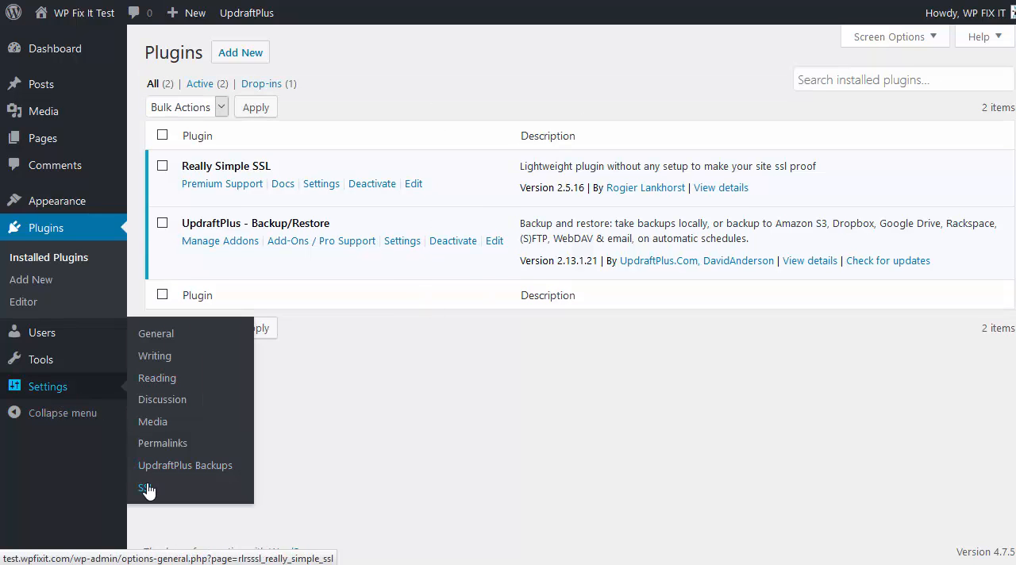
left_click(251, 469)
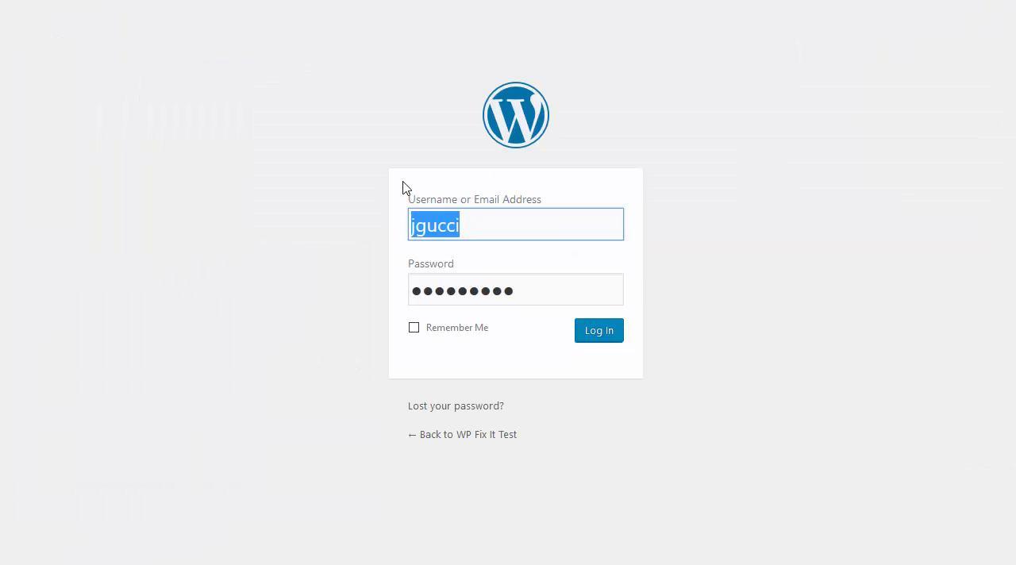
left_click(599, 337)
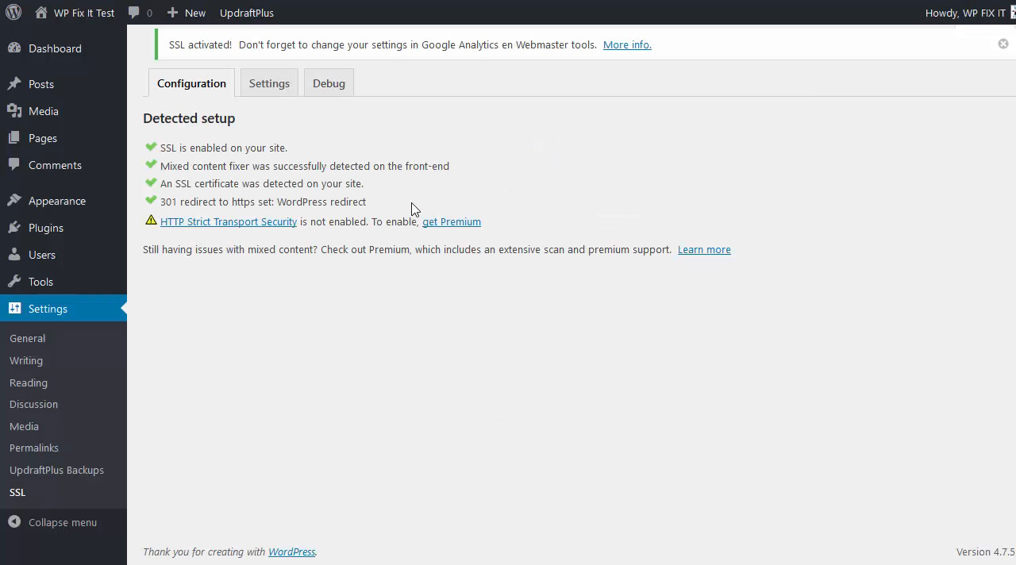
left_click_drag(391, 203, 141, 141)
left_click(196, 156)
- Search the plugins to add for "better search and replace", then install and activate the Better Search Replace plugin
mouse_move(47, 230)
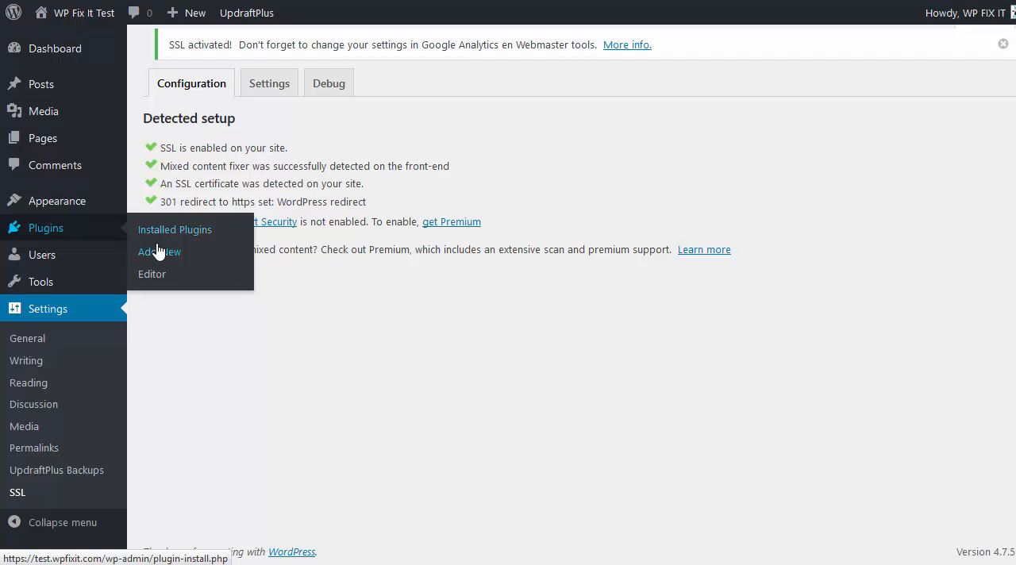
left_click(158, 251)
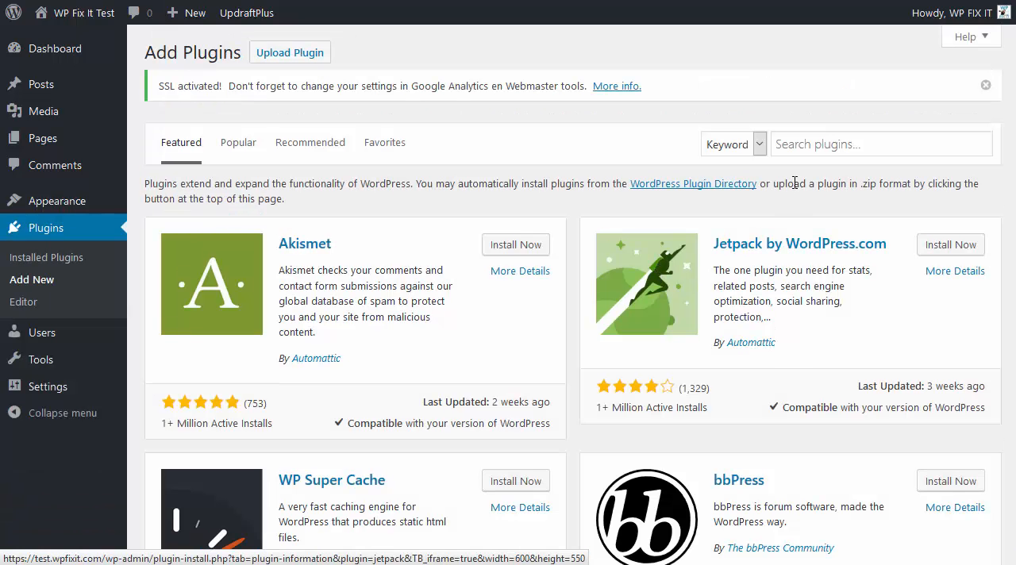
left_click(810, 151)
type("bet")
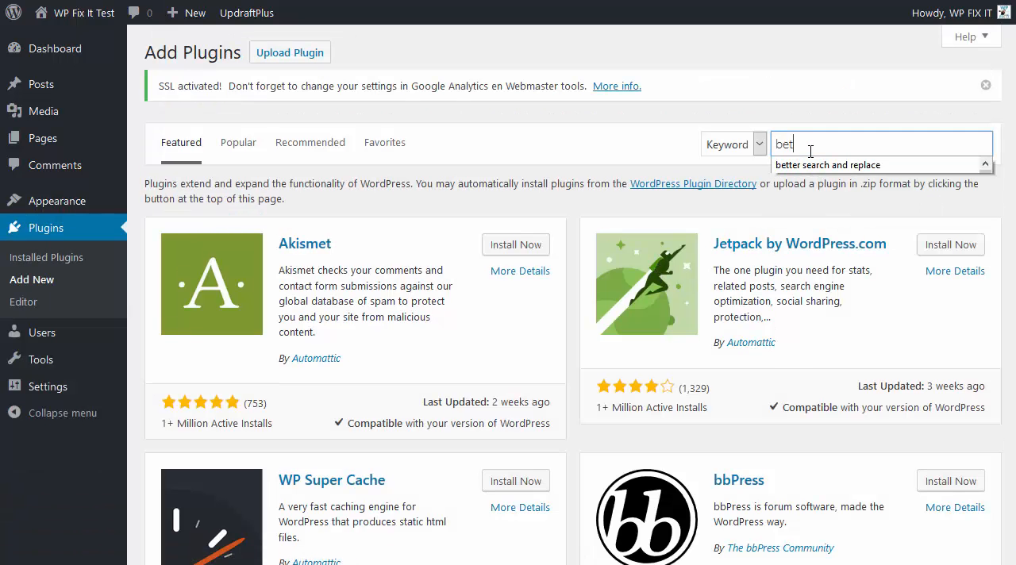
key("Down")
key("Return")
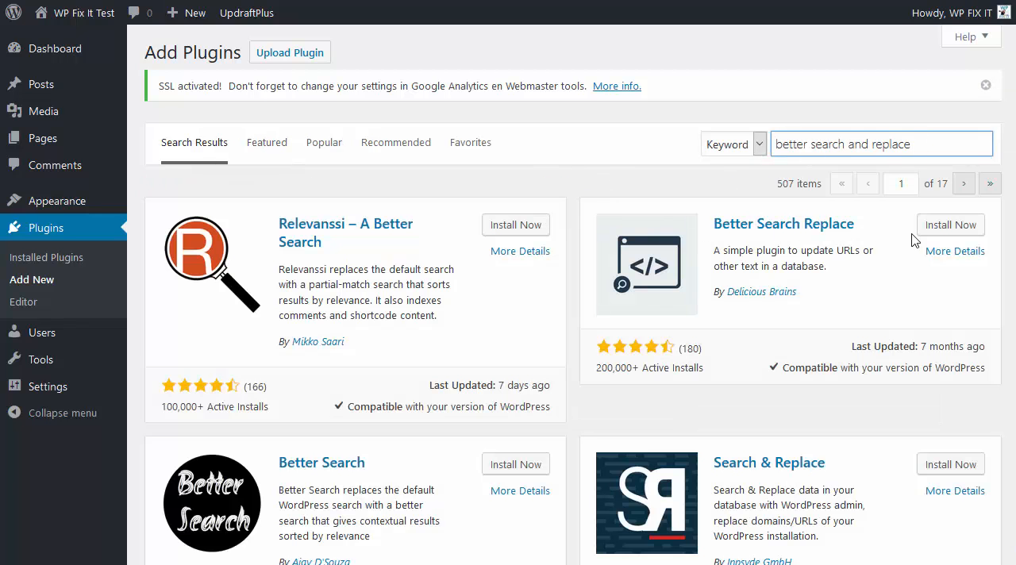
left_click(926, 226)
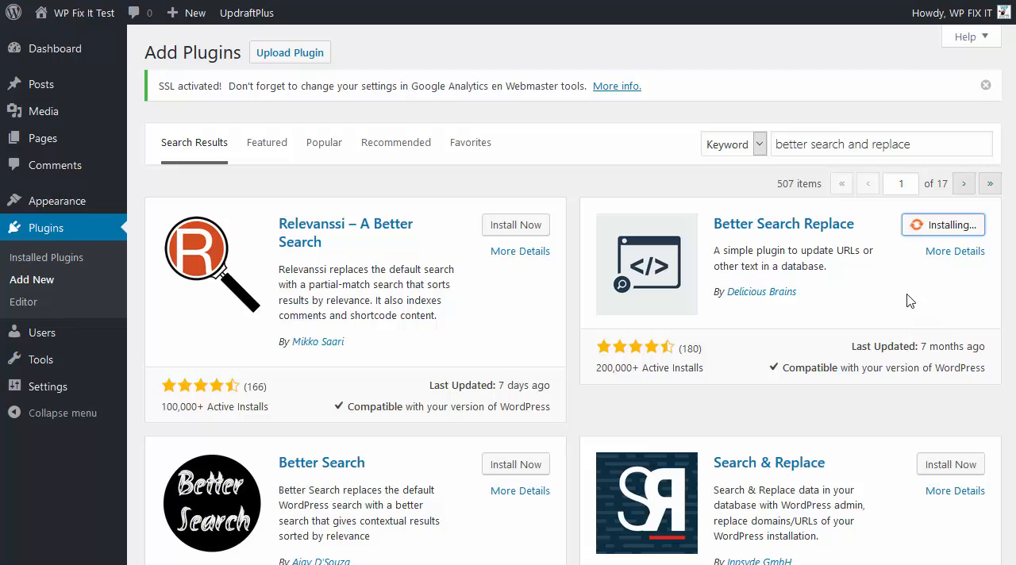
left_click(954, 227)
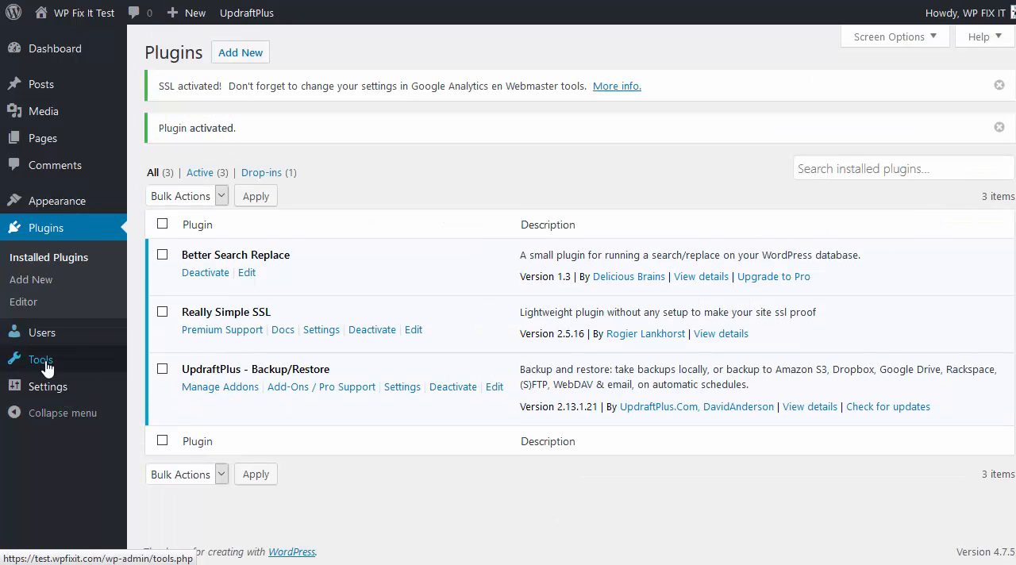
mouse_move(47, 367)
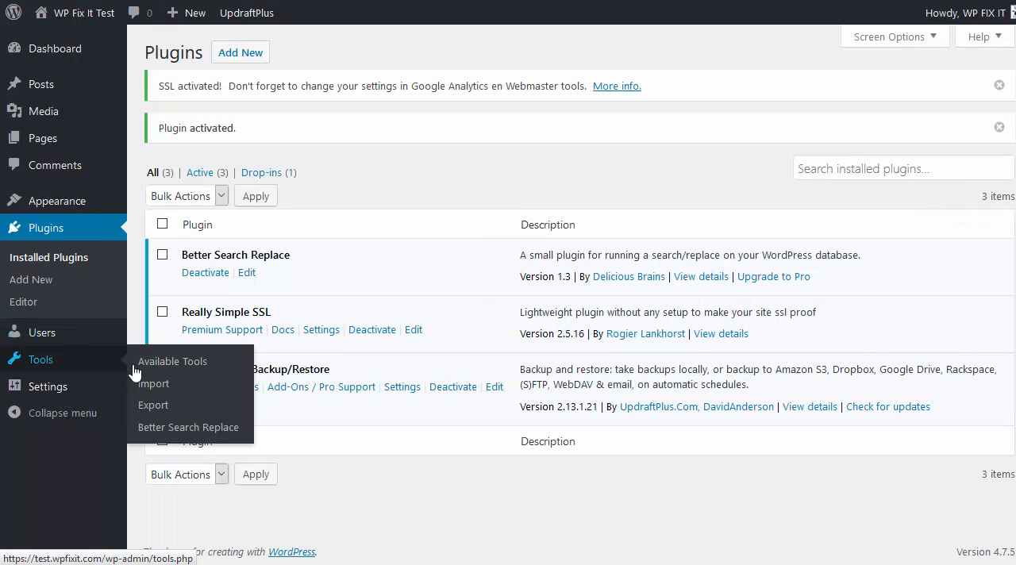
left_click(165, 429)
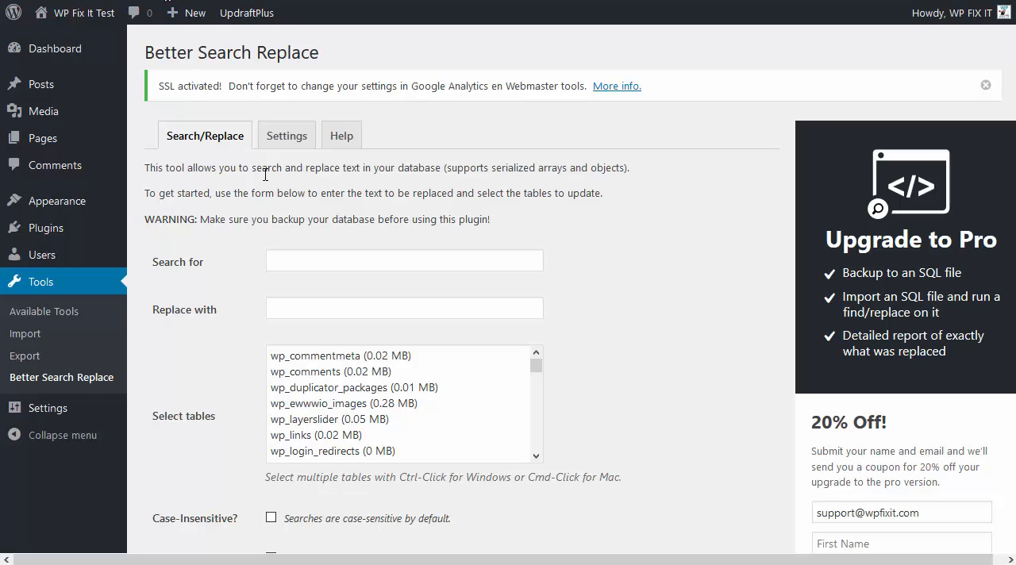
left_click_drag(207, 267, 139, 267)
triple_click(175, 266)
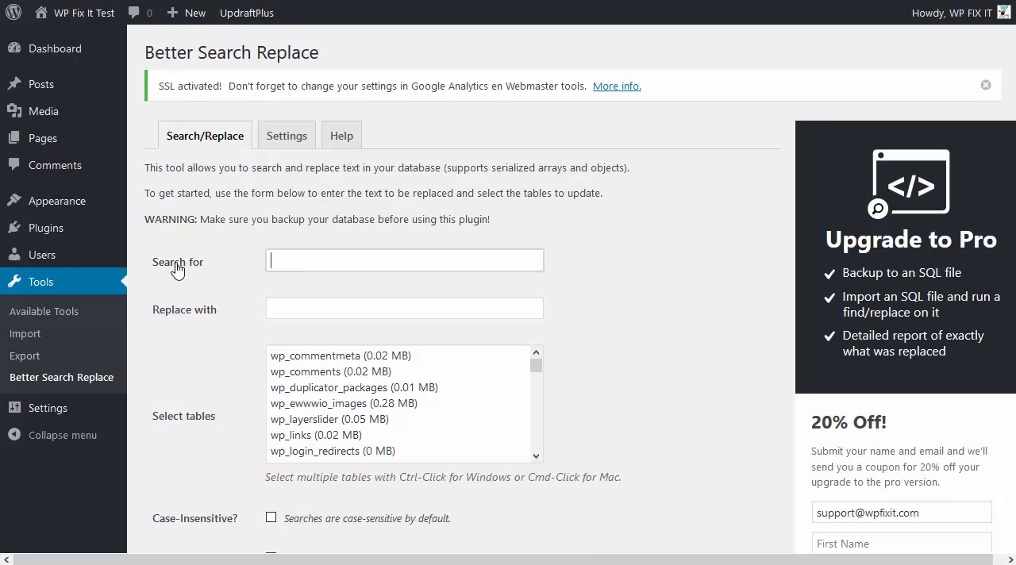
left_click(291, 262)
type("http://test.wpfixit.com")
left_click(297, 262)
type("s")
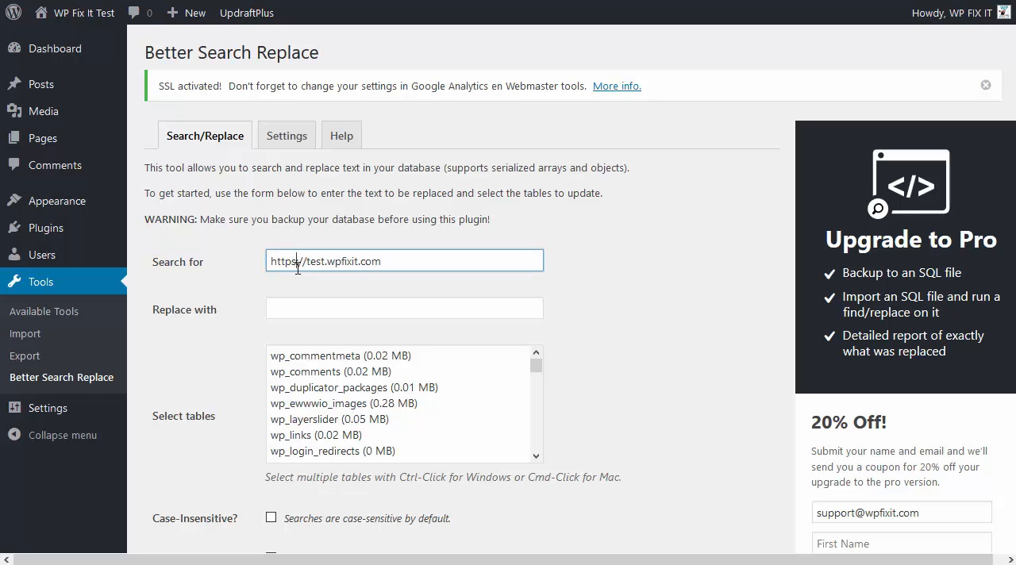
key("BackSpace")
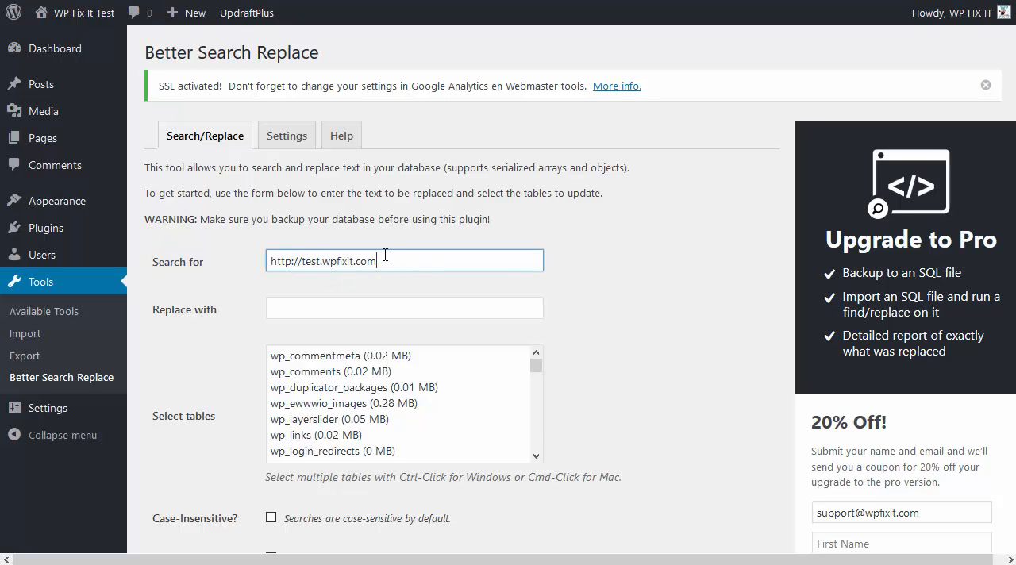
left_click_drag(385, 255, 242, 250)
key("ctrl+c")
left_click(298, 313)
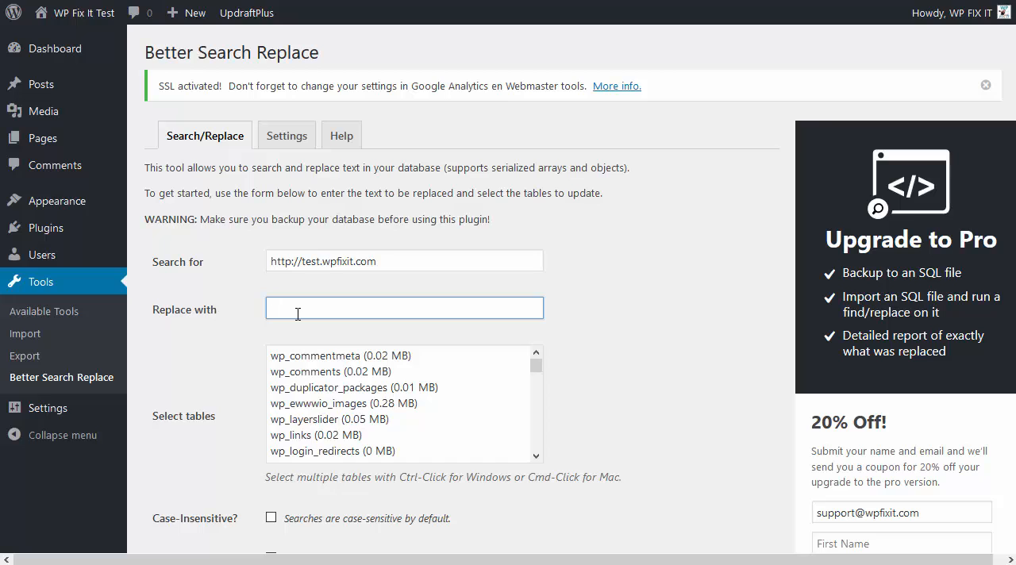
key("ctrl+v")
left_click_drag(222, 319, 154, 318)
left_click(235, 330)
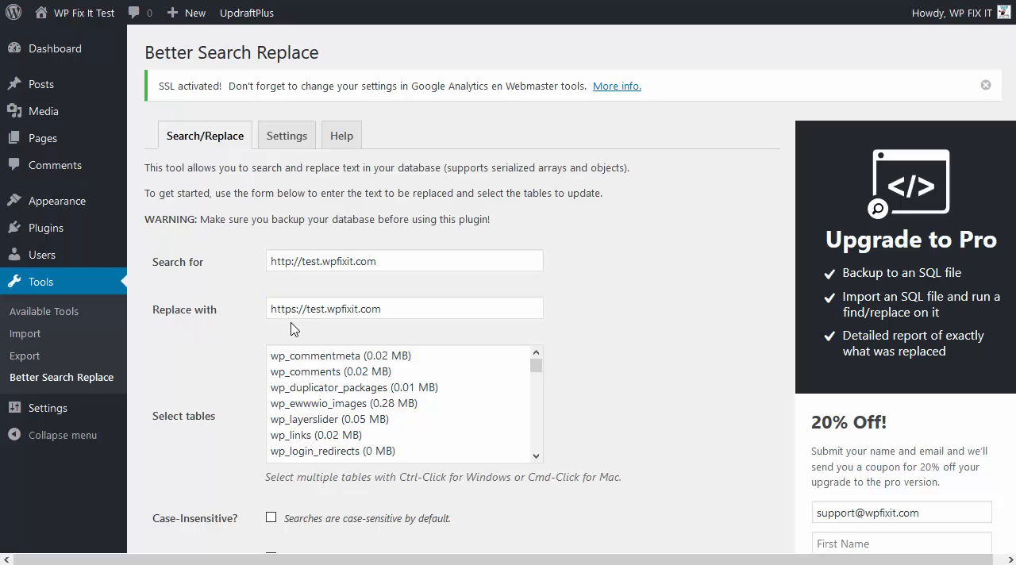
scroll(568, 334, "down", 2)
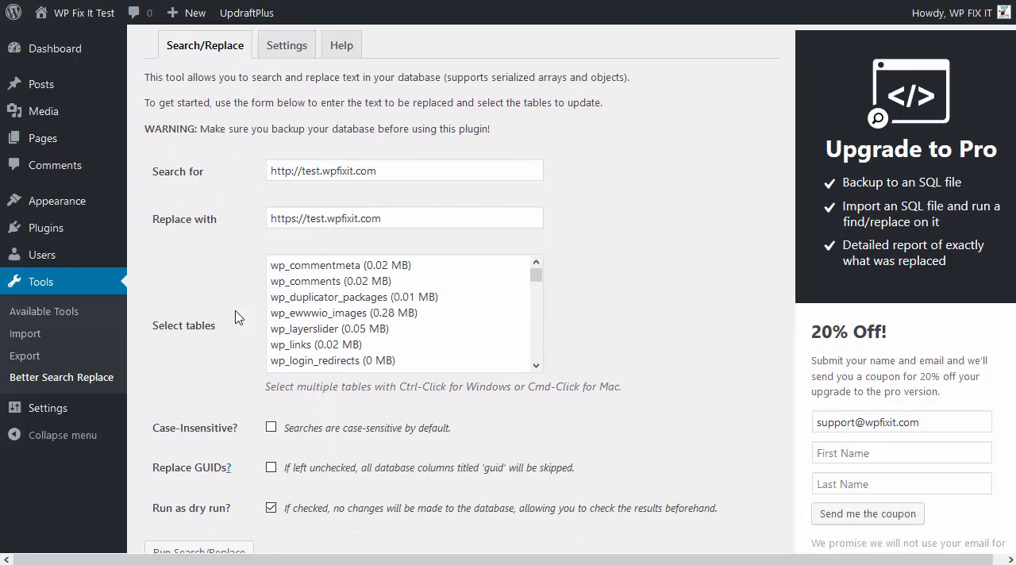
- Select all database tables for the replacement, from wp_commentmeta through wp_yith_ywrac_email_log
left_click(432, 269)
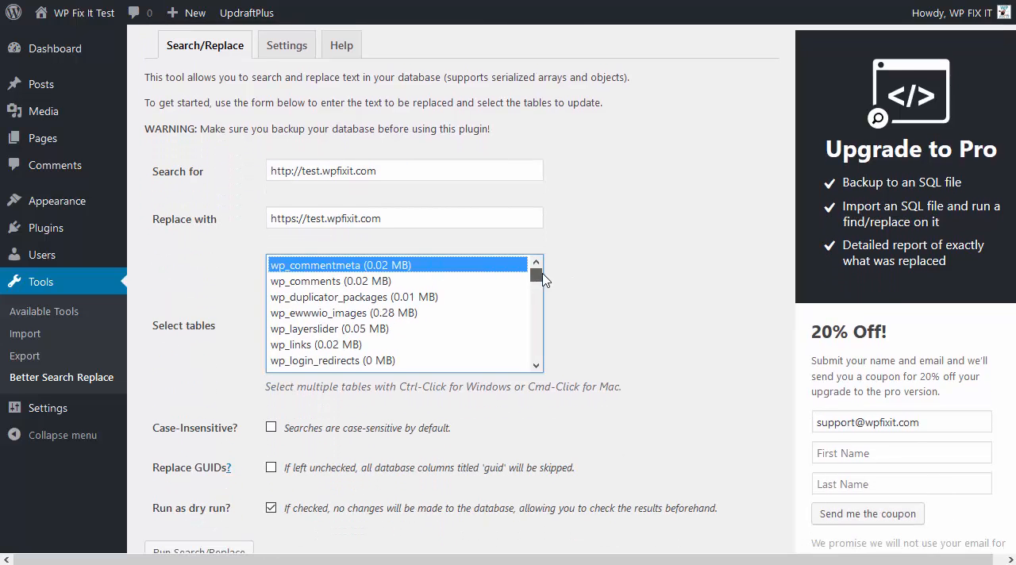
left_click_drag(536, 276, 536, 359)
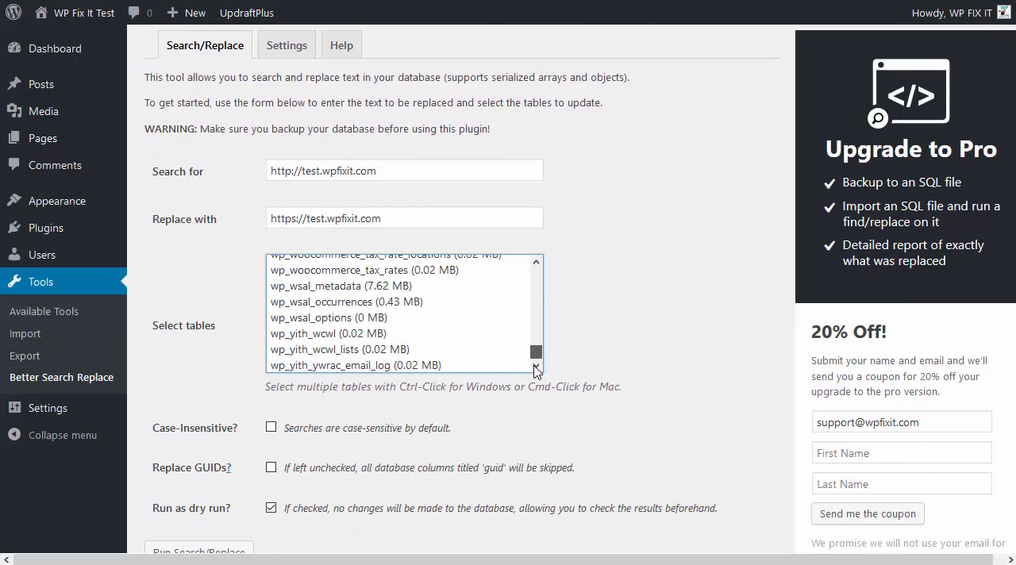
left_click(309, 367, "shift")
scroll(161, 356, "down", 4)
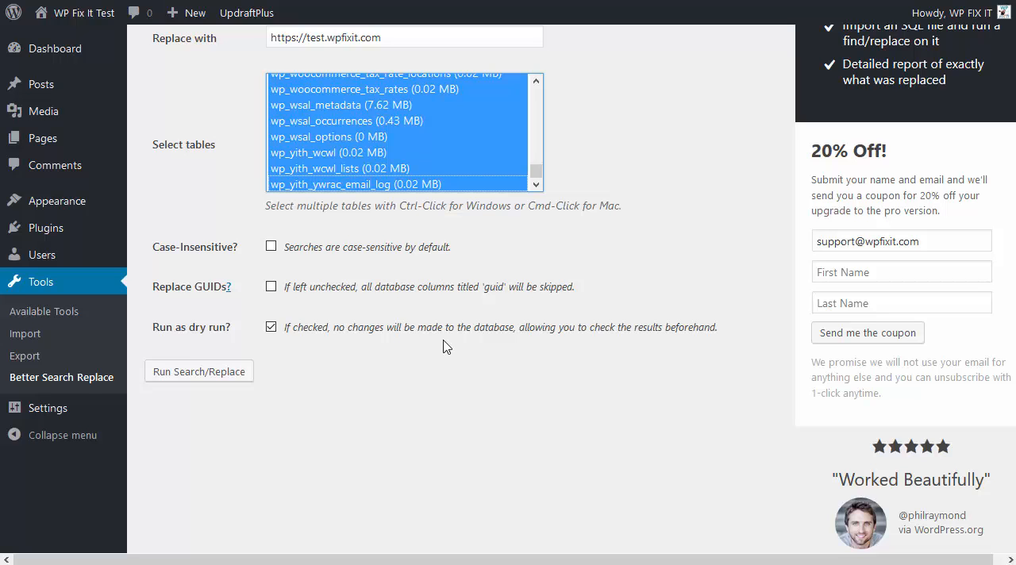
scroll(453, 238, "up", 4)
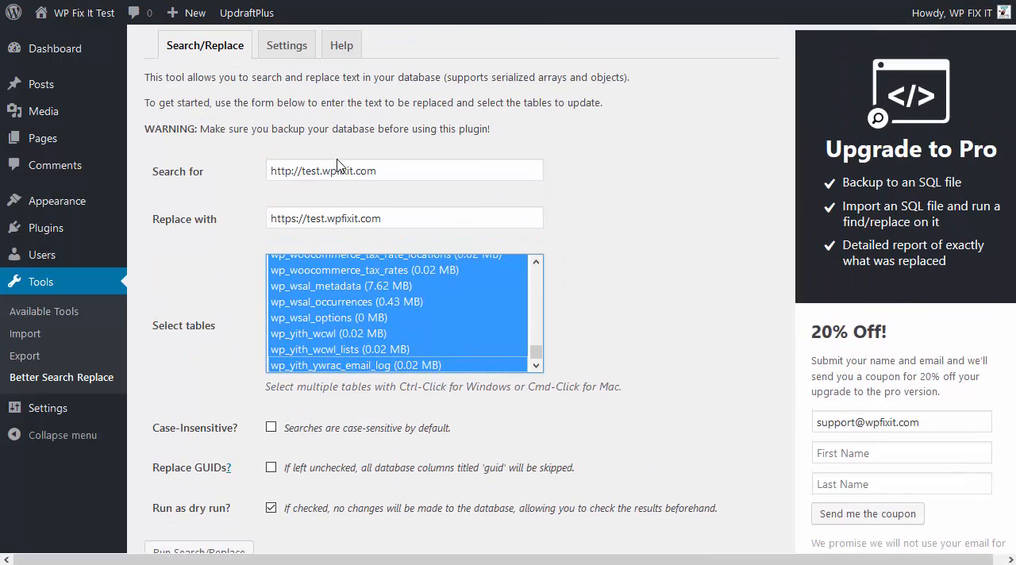
- Turn off the dry run option and recheck the search and replacement URLs
scroll(335, 169, "down", 5)
left_click(271, 288)
scroll(439, 318, "up", 4)
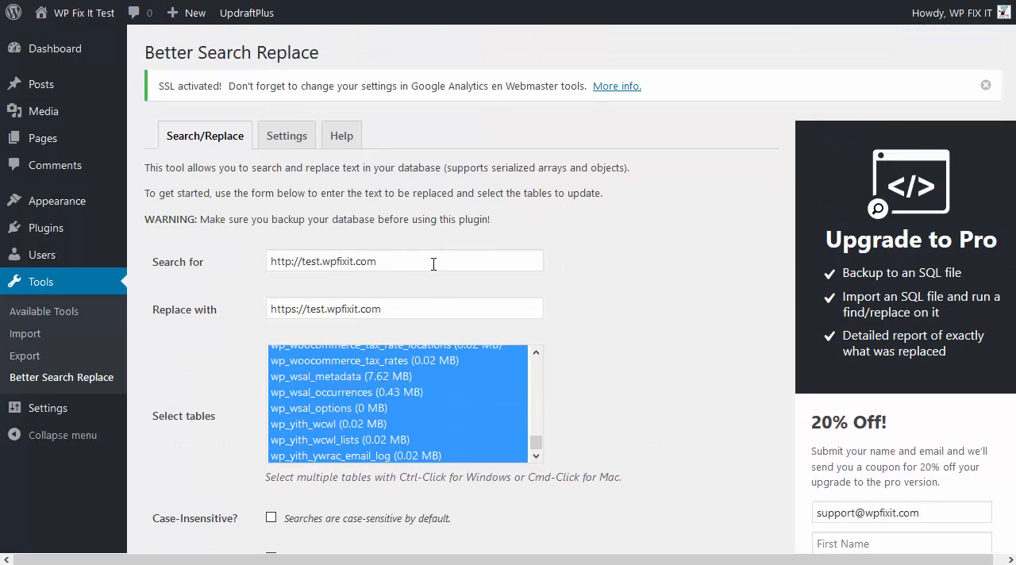
scroll(416, 251, "down", 2)
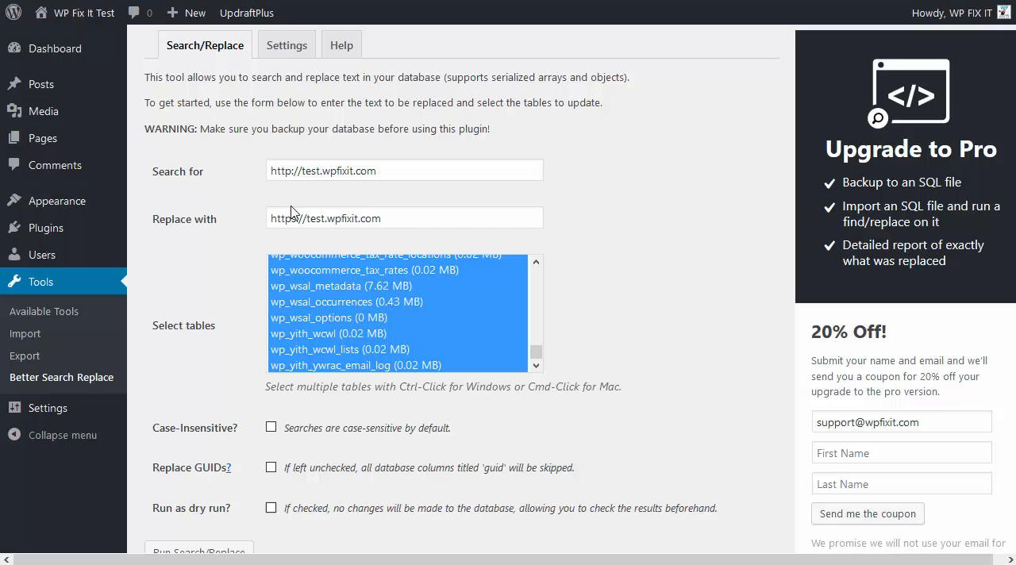
left_click_drag(297, 220, 262, 221)
left_click(257, 241)
scroll(238, 253, "down", 4)
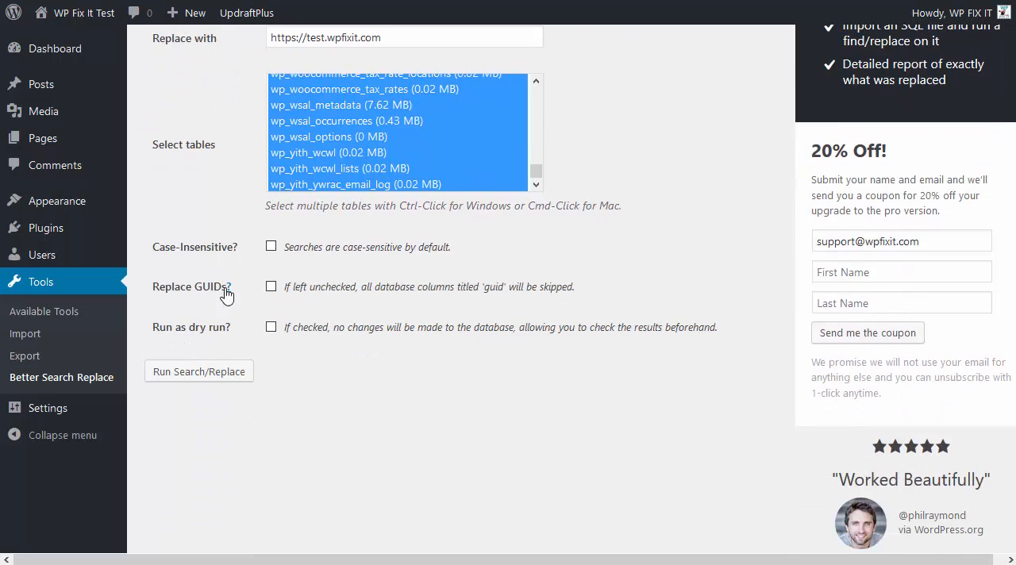
- Run the search and replace on the selected tables and follow its progress until it finishes
left_click(208, 369)
scroll(709, 320, "up", 2)
scroll(709, 320, "down", 3)
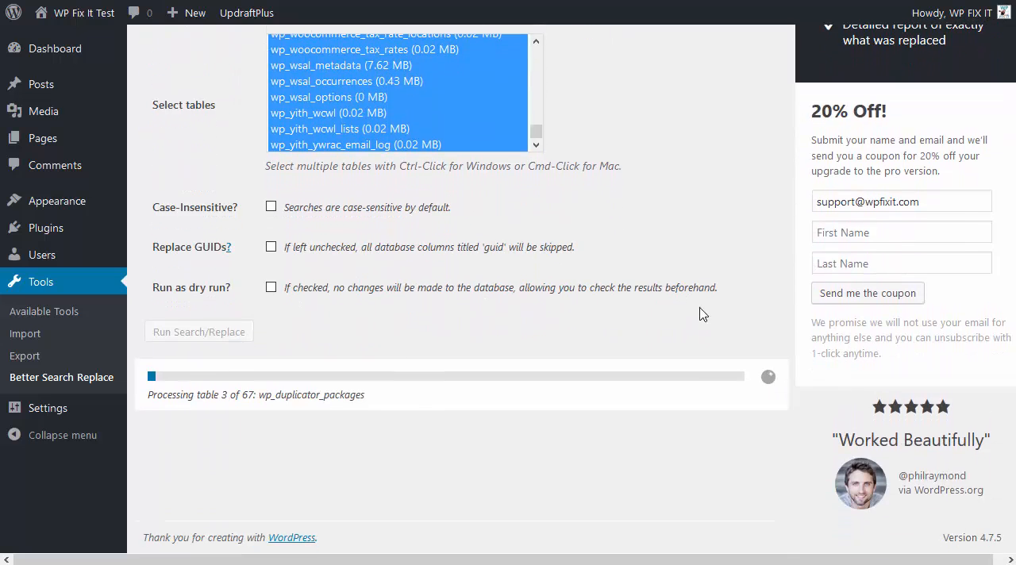
triple_click(301, 409)
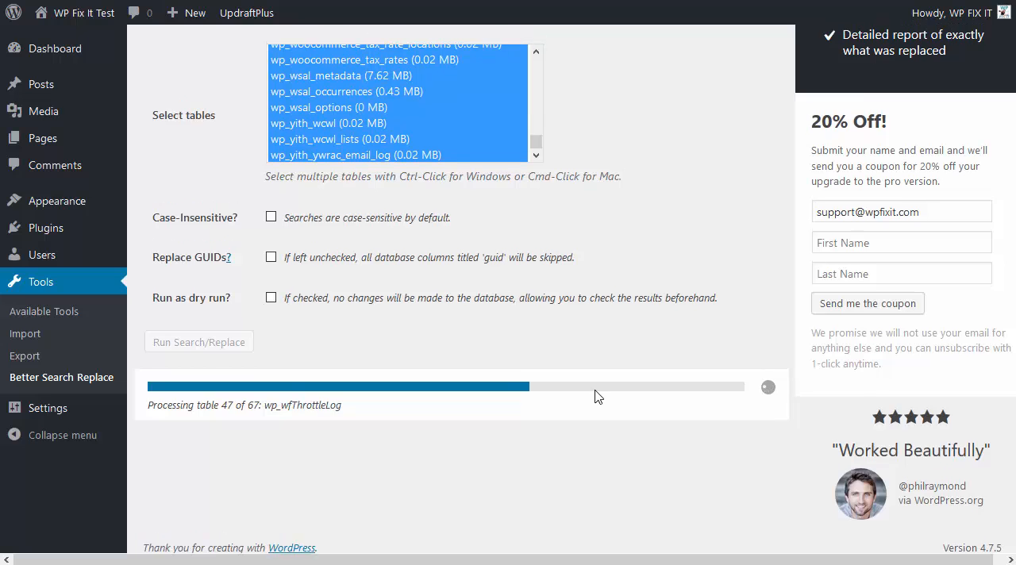
scroll(469, 392, "up", 3)
scroll(556, 391, "down", 3)
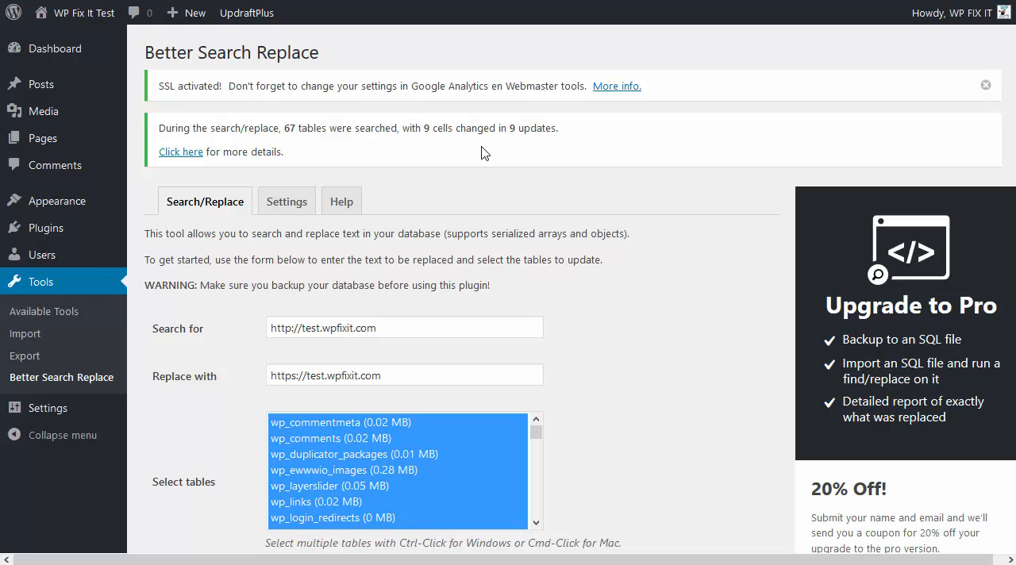
- Deactivate the Better Search Replace plugin in the installed plugins list and delete it from the site
mouse_move(64, 229)
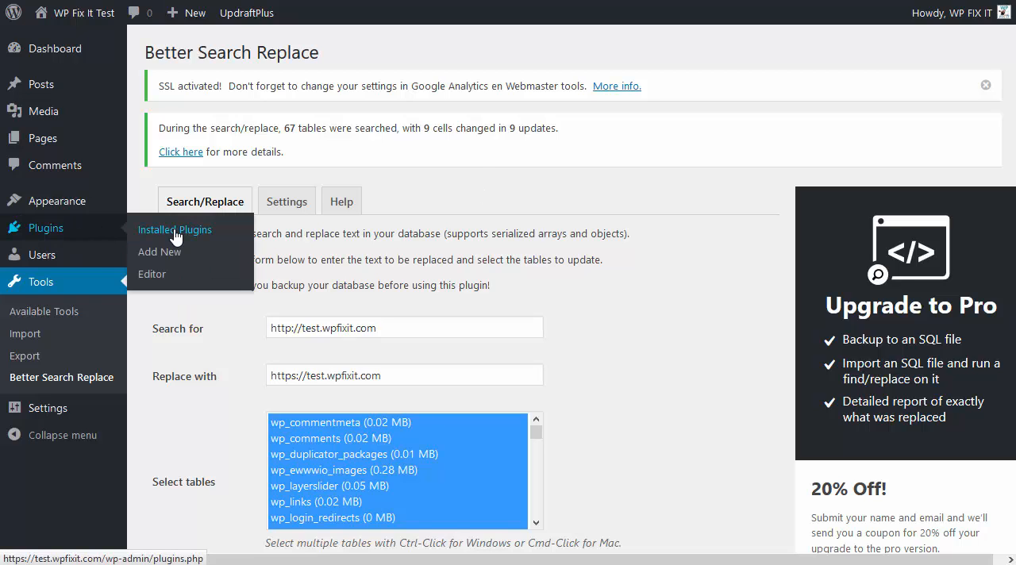
left_click(175, 233)
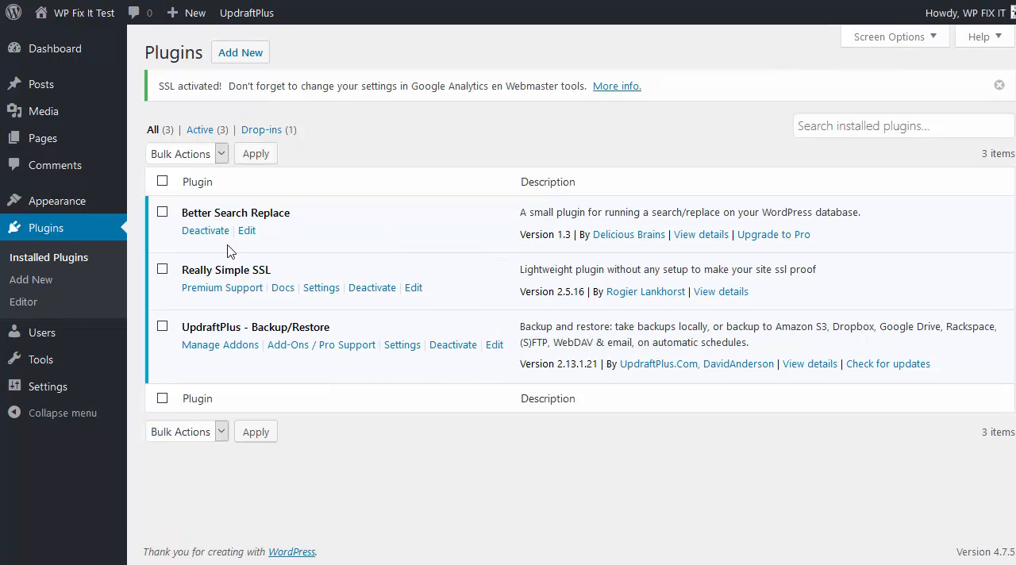
left_click(208, 231)
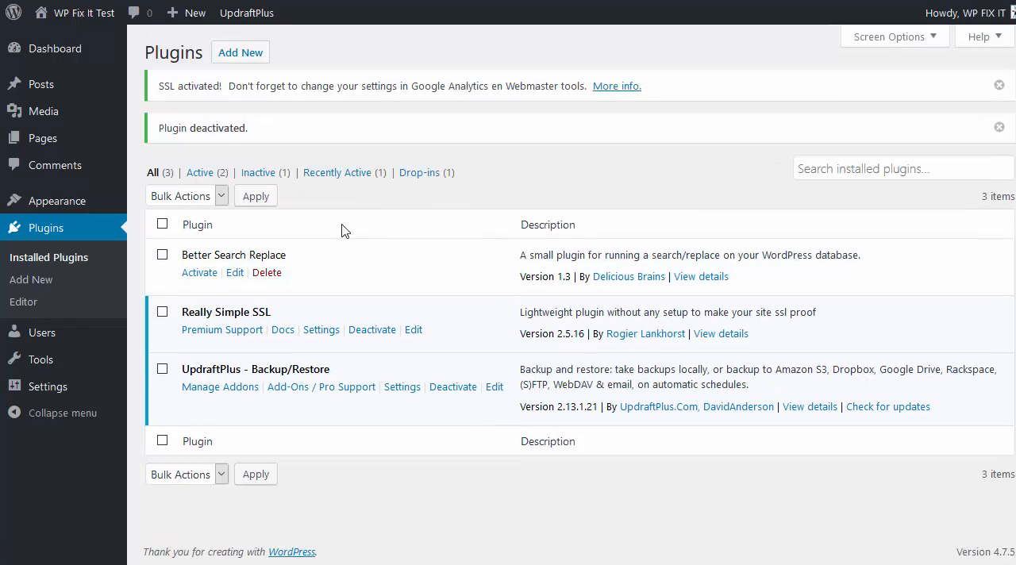
left_click(257, 273)
left_click(552, 242)
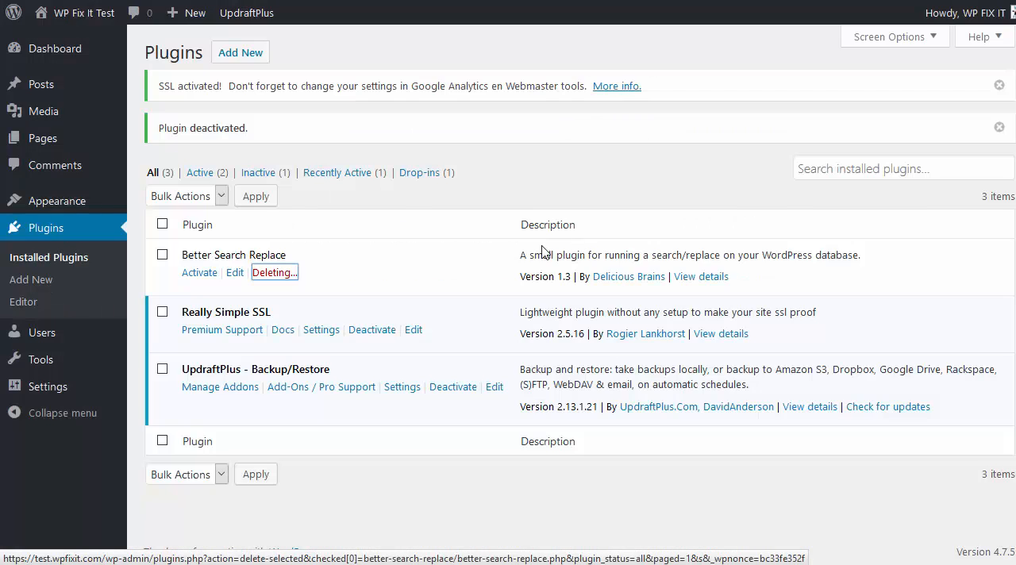
mouse_move(106, 85)
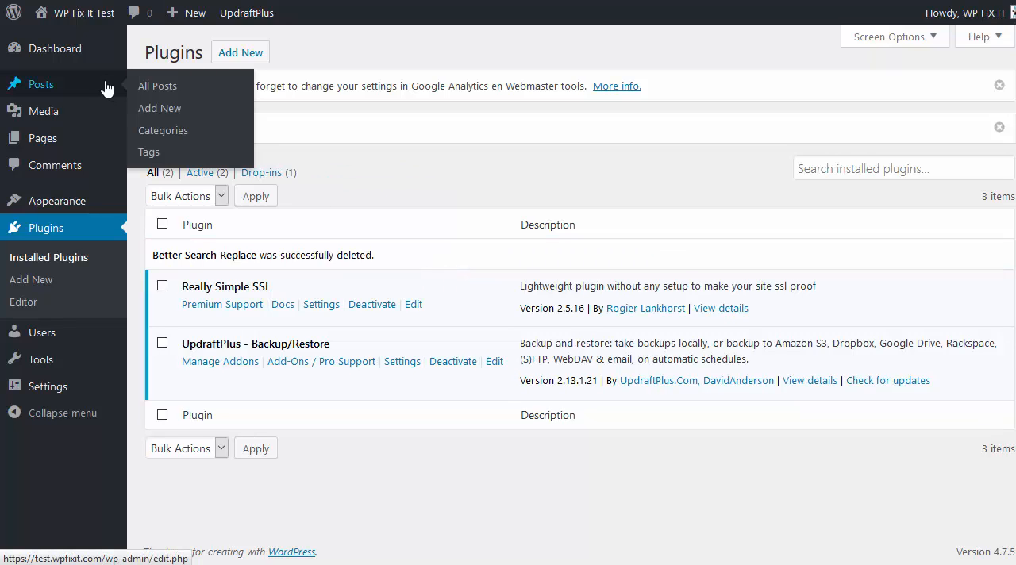